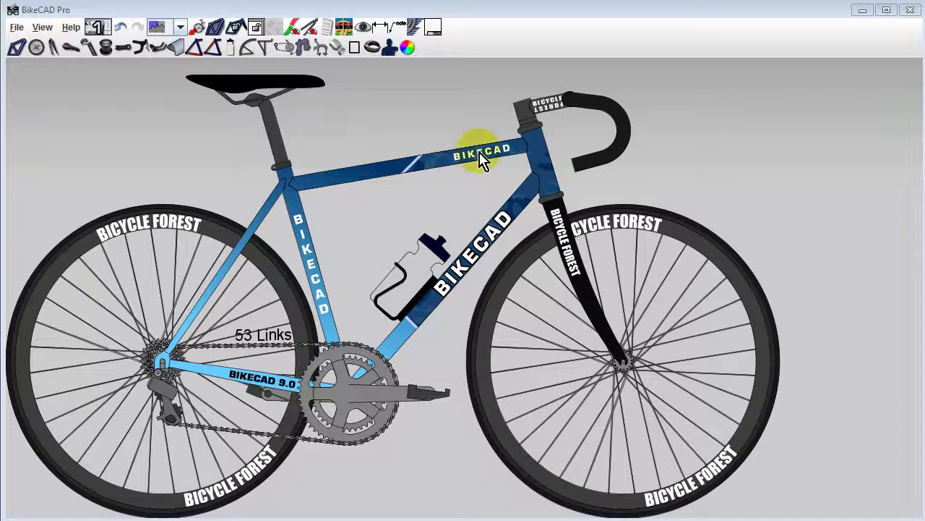
Reduce the drivetrain's crankset to 1 chainring.
left_click(286, 52)
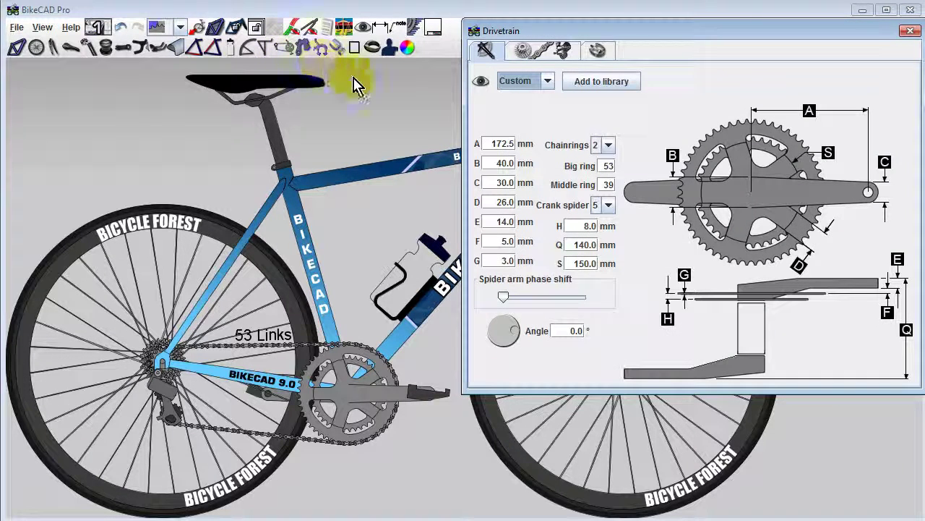
left_click(609, 146)
left_click(604, 171)
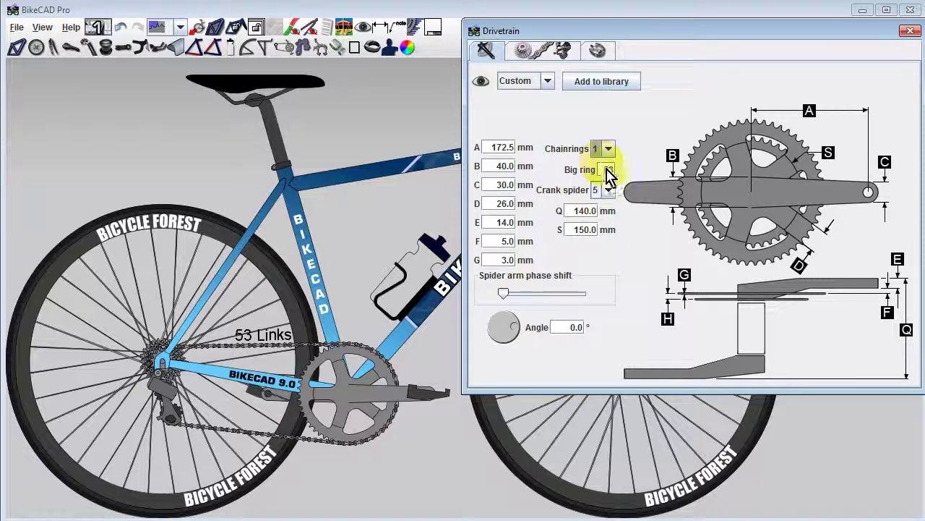
Set the rear sprockets to 1-speed 17T and the chain's extra links to 0.
left_click(550, 52)
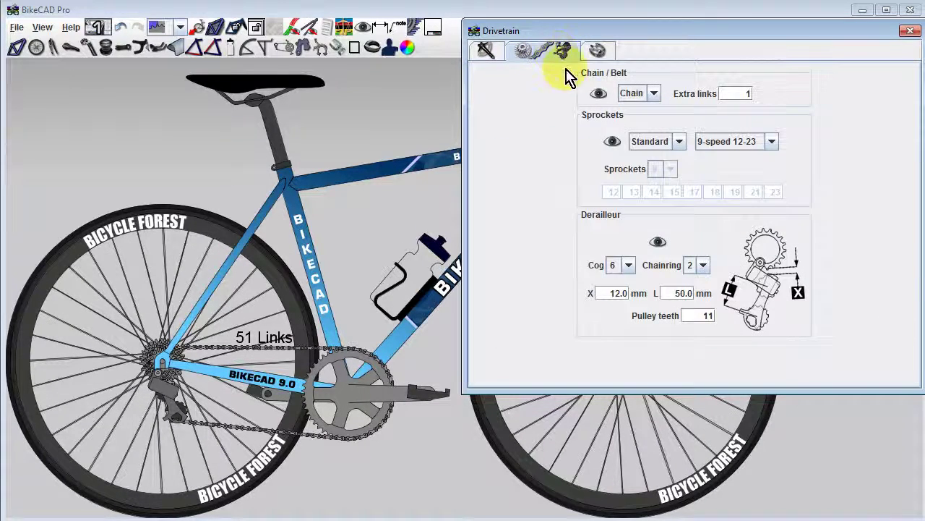
left_click(771, 142)
left_click_drag(772, 230, 779, 174)
left_click(754, 171)
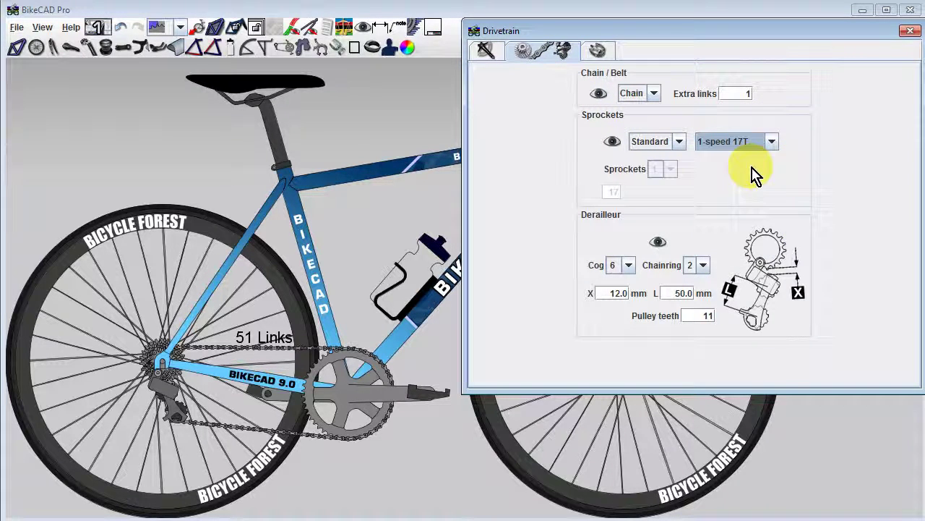
left_click(760, 99)
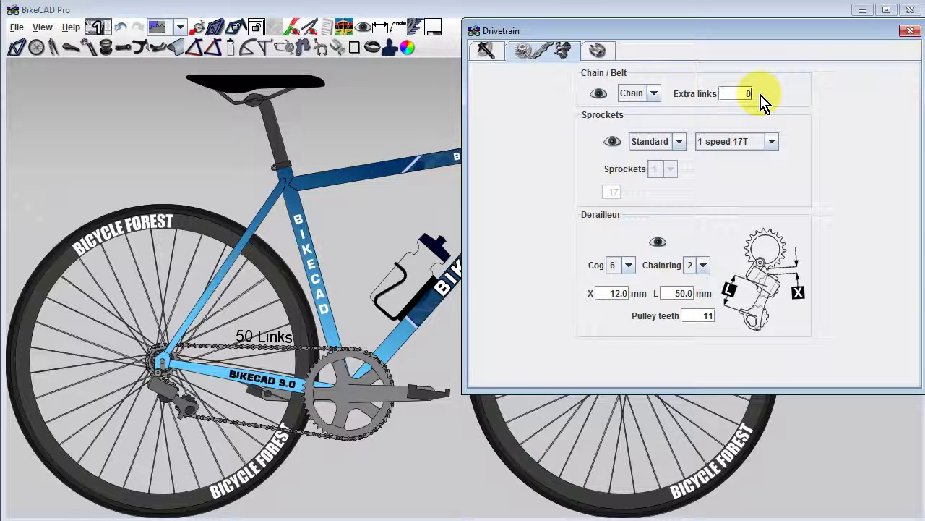
key("Return")
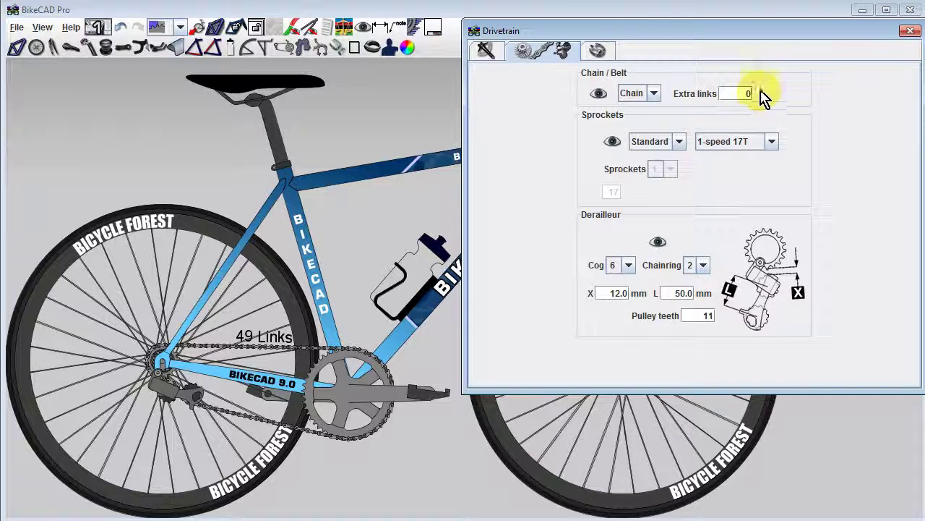
Remove the derailleur hanger from the rear dropouts and set the slot angle ξ to 180°.
left_click(321, 48)
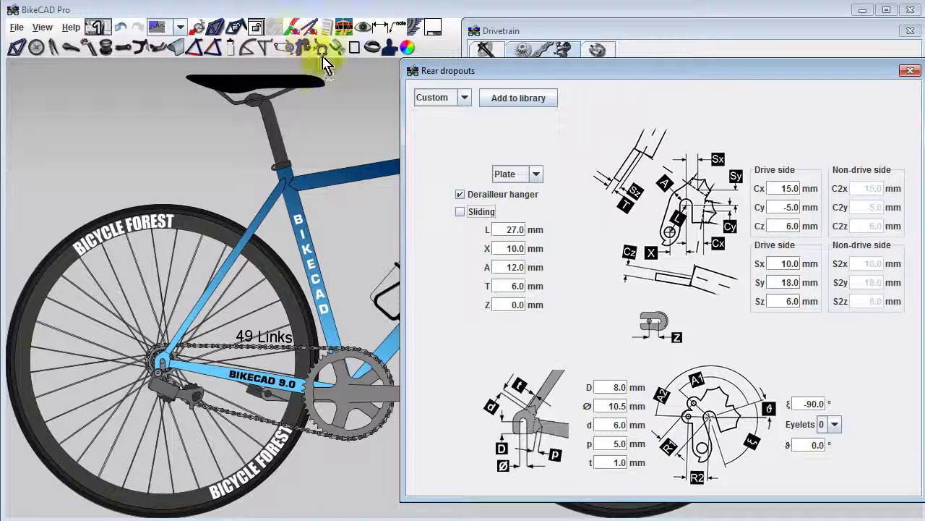
left_click(460, 193)
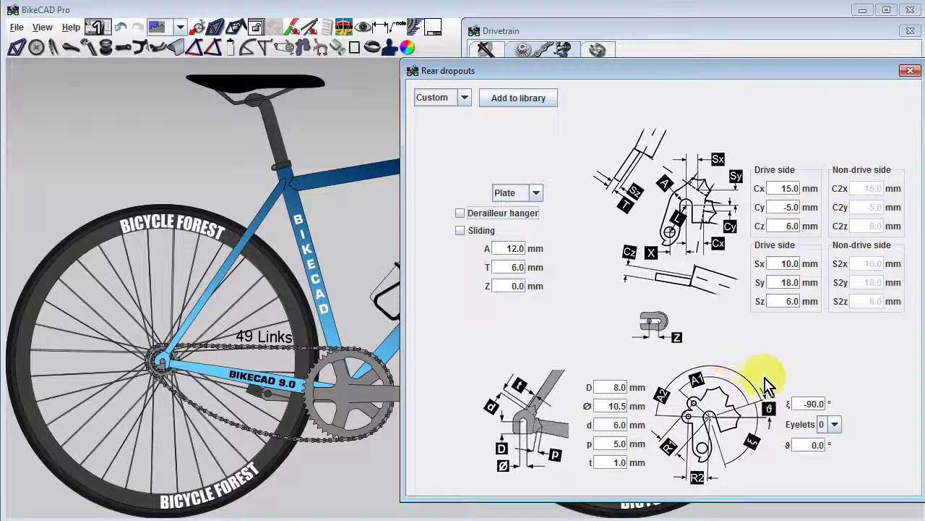
left_click(810, 409)
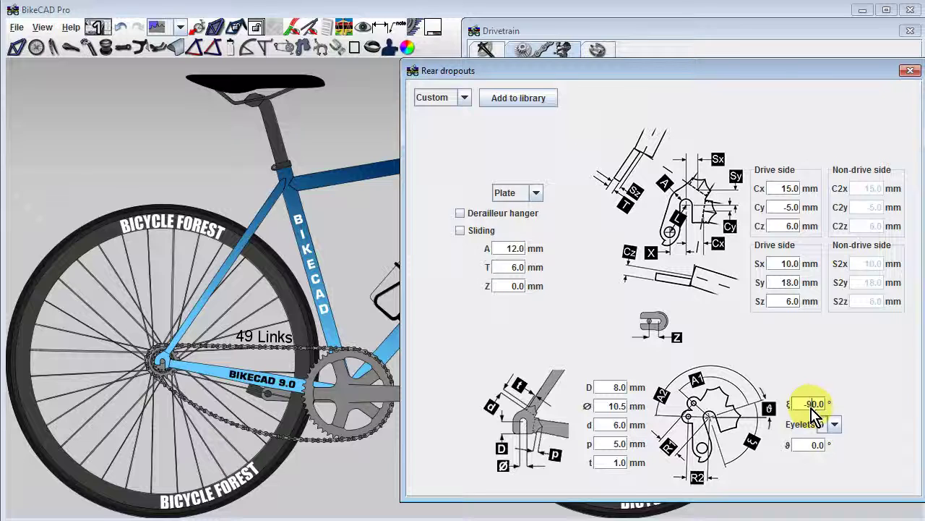
left_click_drag(811, 409, 792, 409)
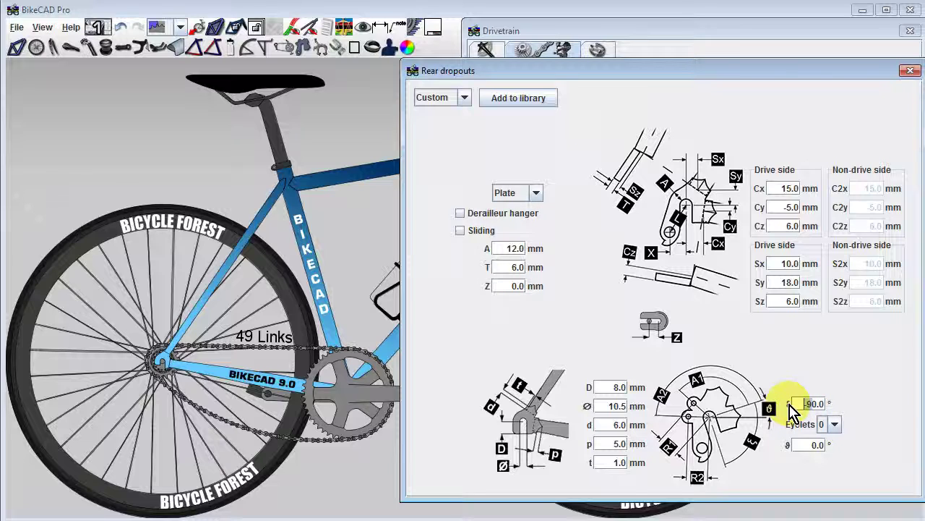
type("18")
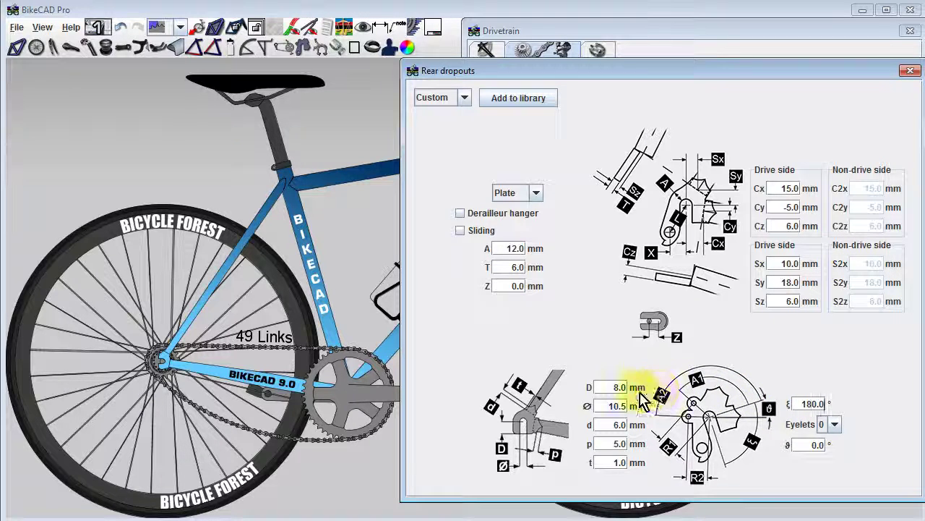
Set the rear dropout slot depth D to 38 mm.
left_click(613, 390)
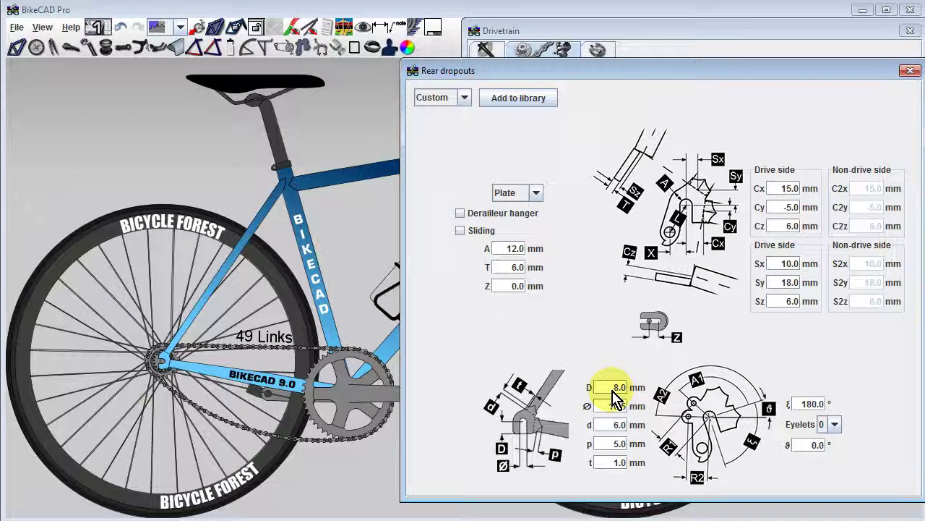
type("3")
key("Return")
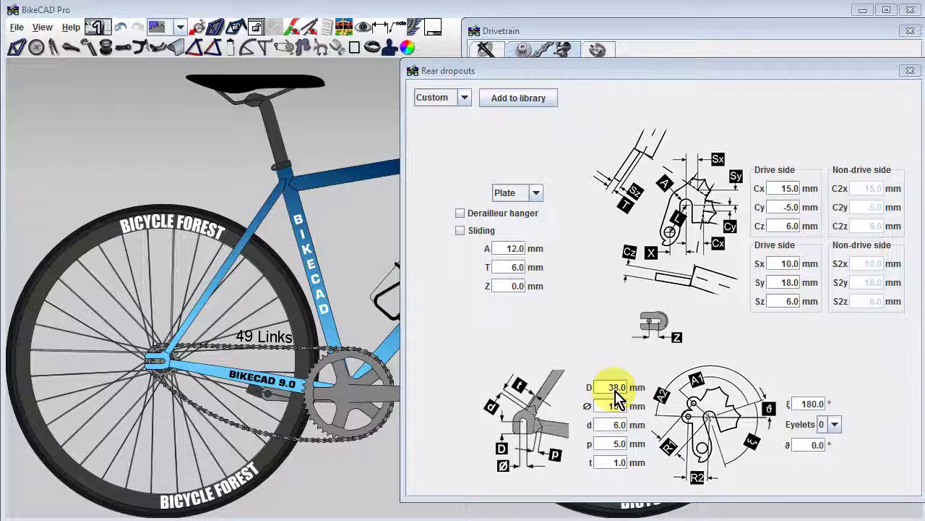
Try sliding rear dropouts with the slot depth D at 8 mm, and turn sliding off again.
left_click(460, 231)
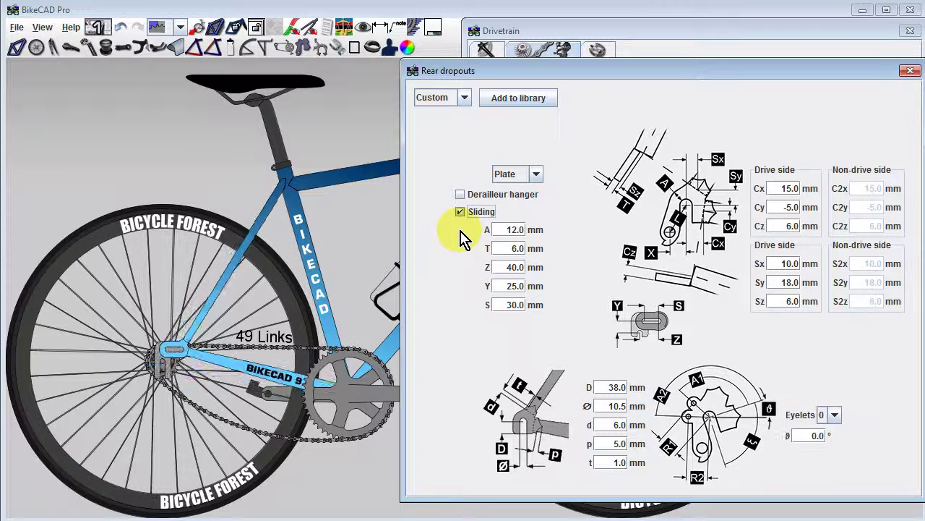
left_click(594, 387)
key("Delete")
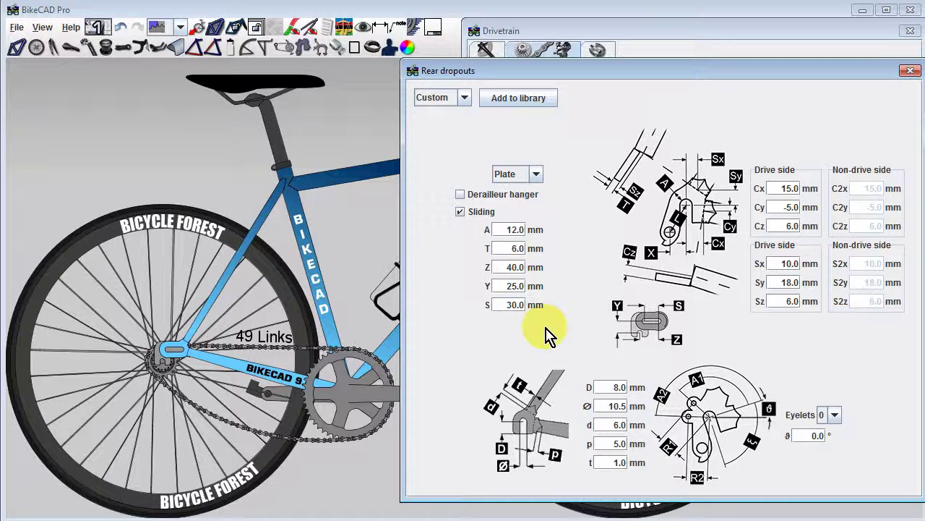
left_click(460, 212)
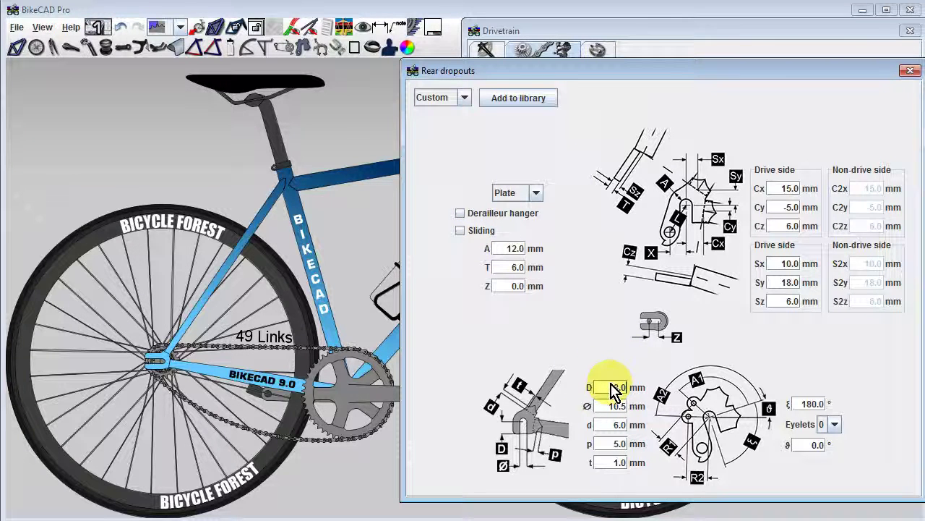
Set the rear axle's Z offset in the dropout slot to 20 mm.
left_click(507, 289)
type("2")
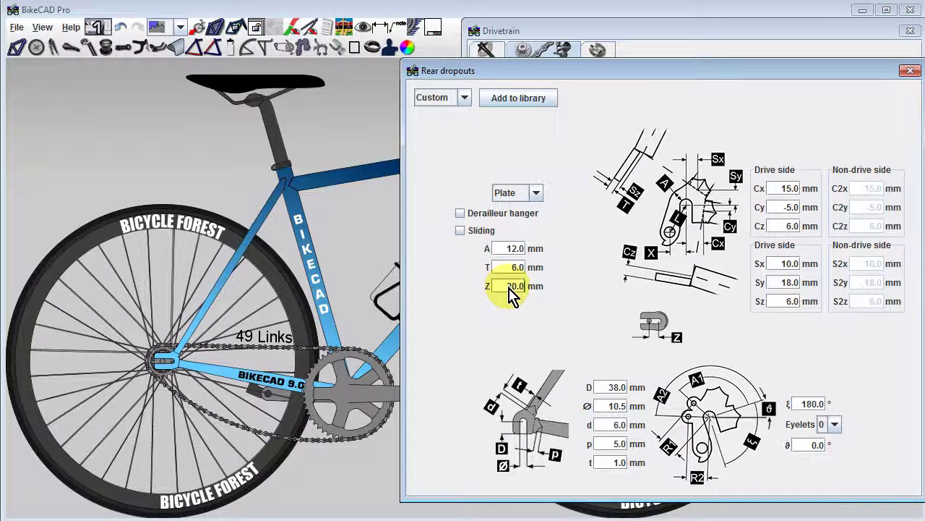
Display the chain stay length dimension on the bike drawing and close the dimension settings.
left_click(18, 52)
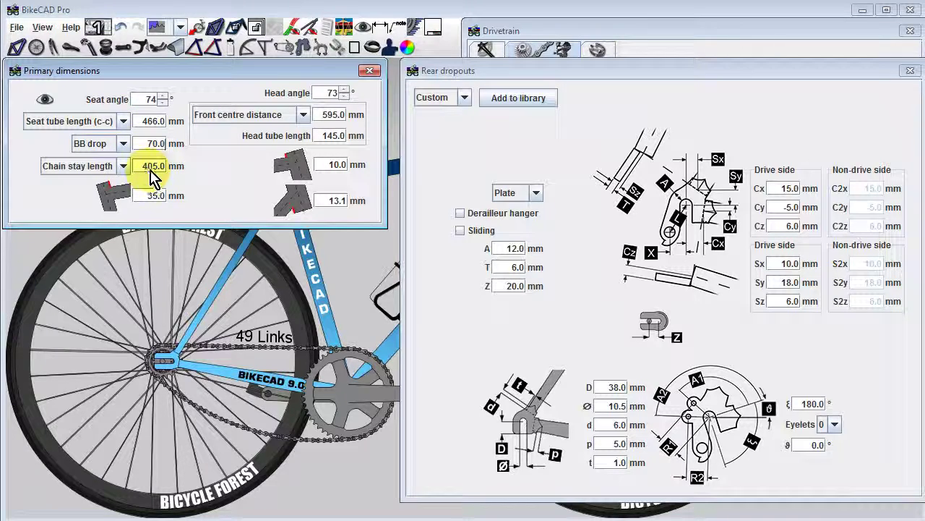
left_click(381, 29)
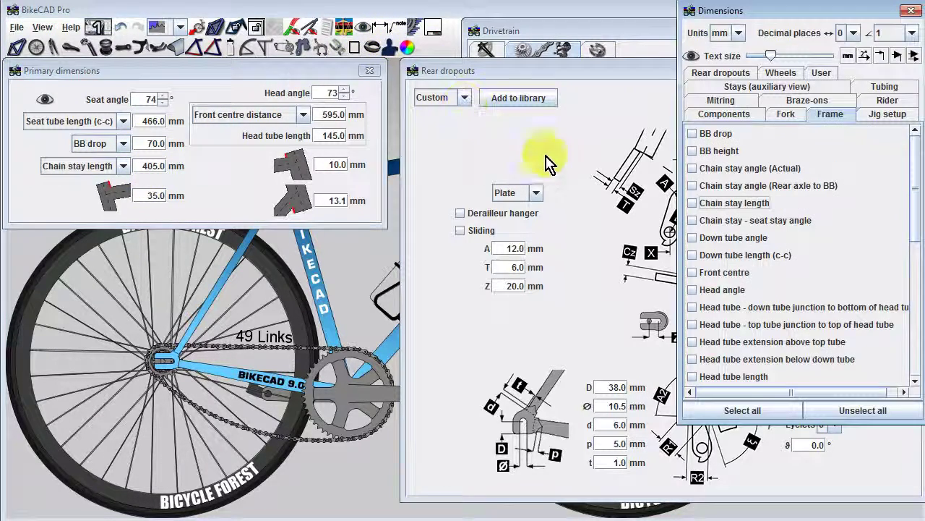
left_click(694, 204)
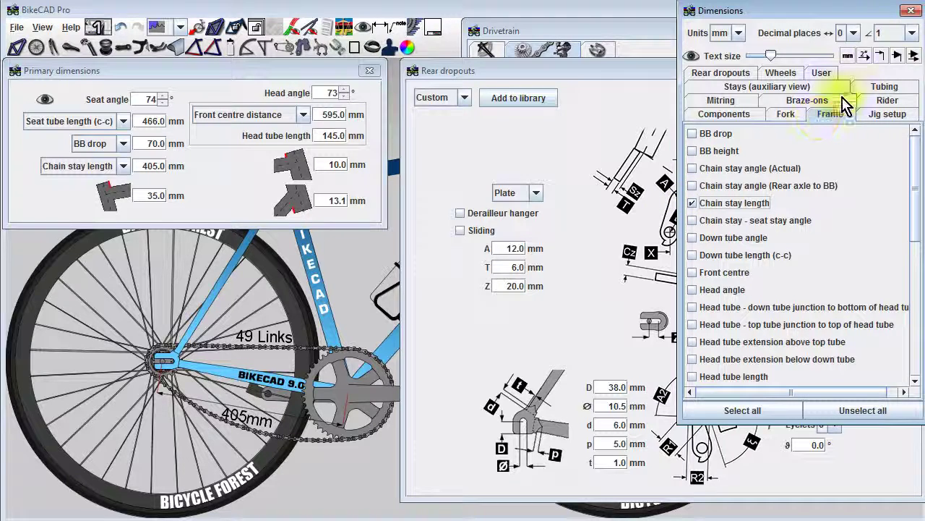
left_click(910, 10)
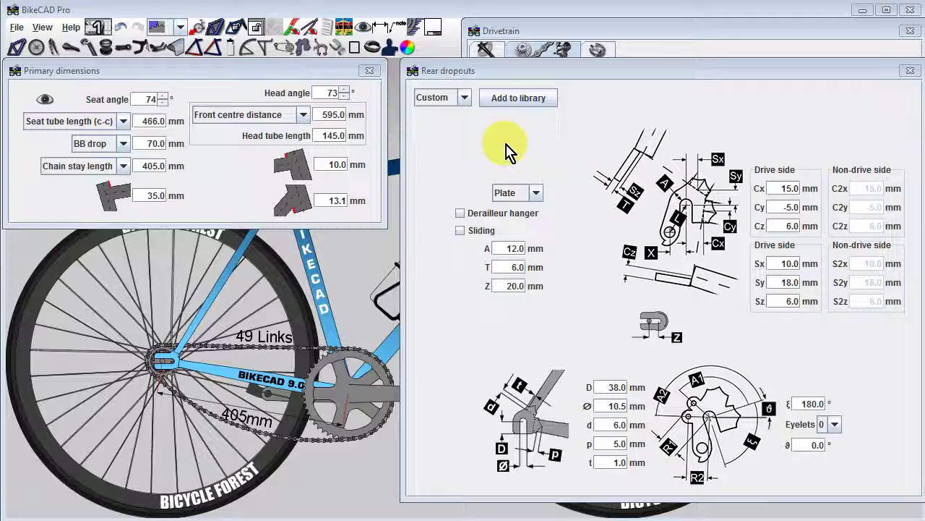
left_click(369, 70)
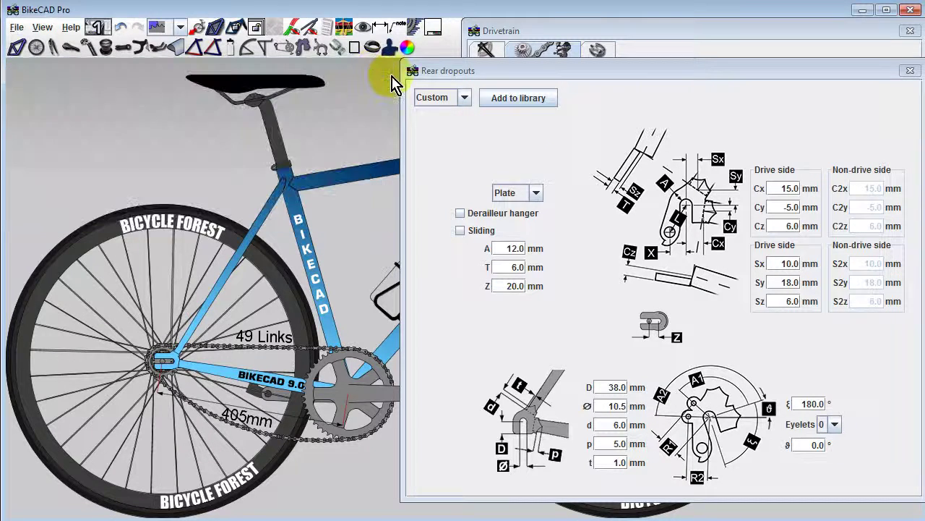
Switch the drawing to line rendering and show the rear axle to seat stay brake hole and rear axle to chain stay bridge dimensions.
left_click(179, 32)
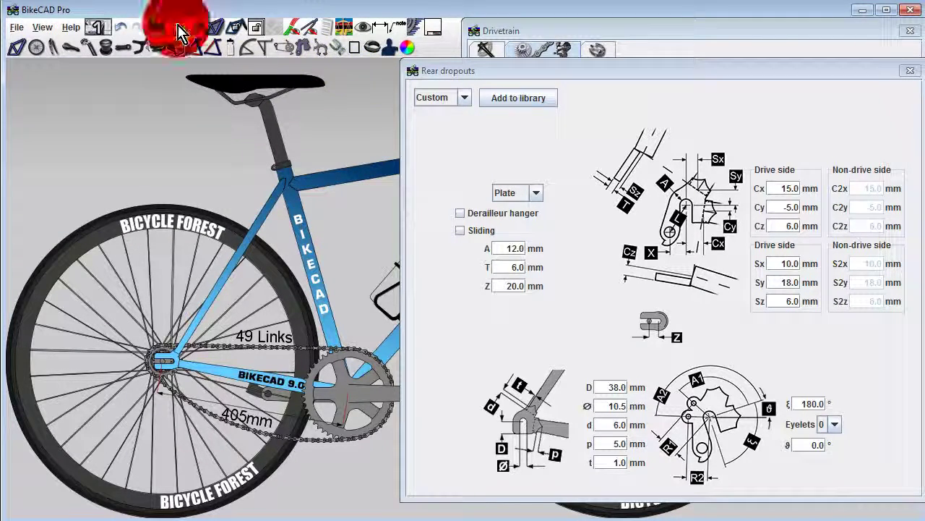
left_click(172, 64)
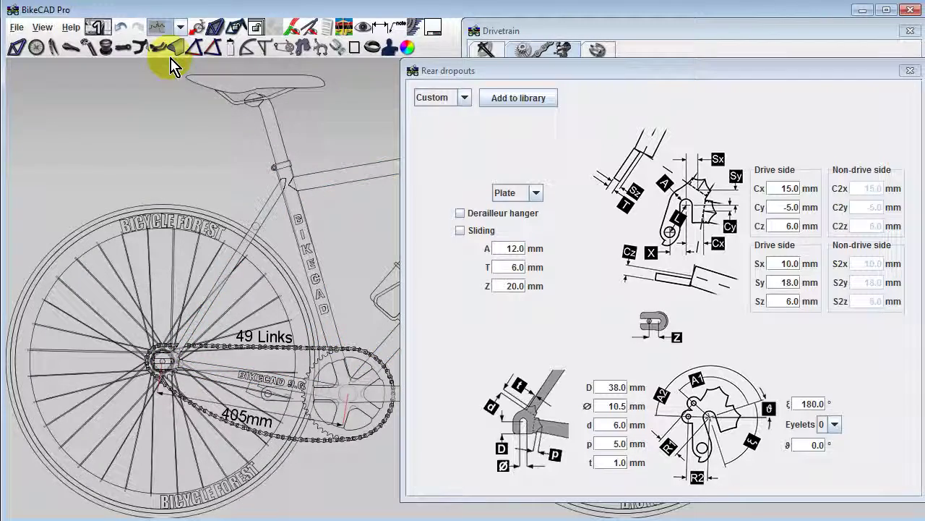
left_click(382, 30)
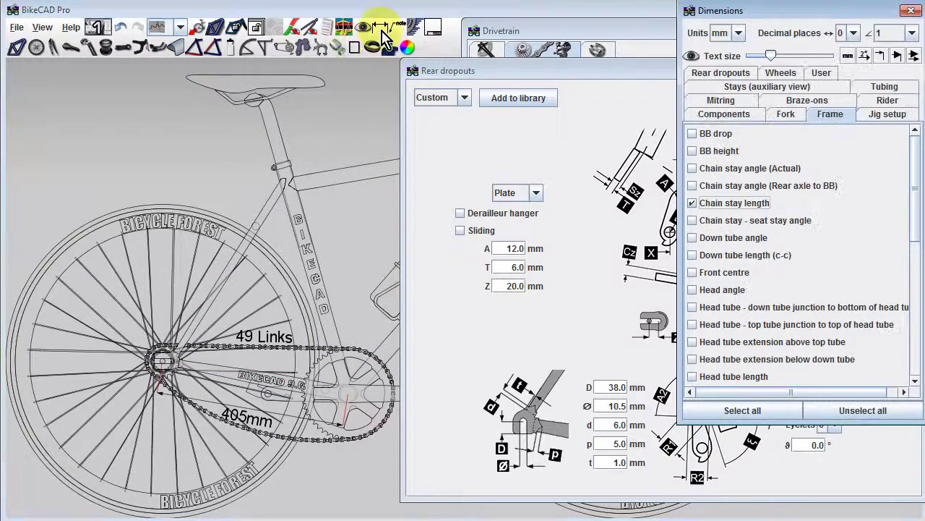
left_click(872, 87)
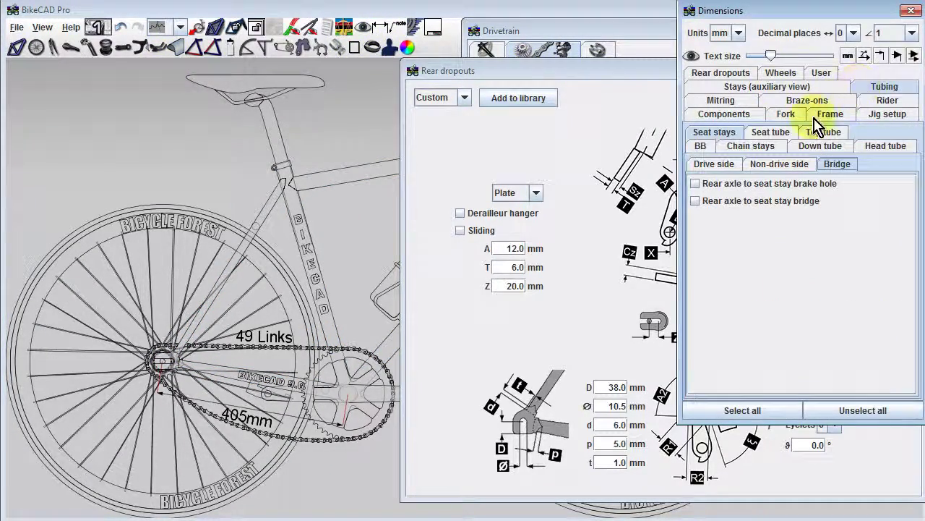
left_click(695, 184)
left_click(750, 146)
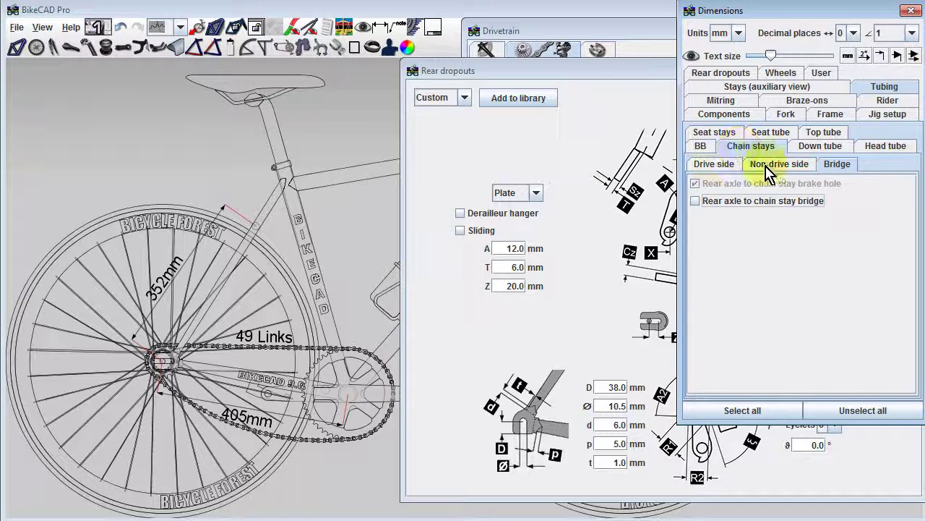
left_click(696, 201)
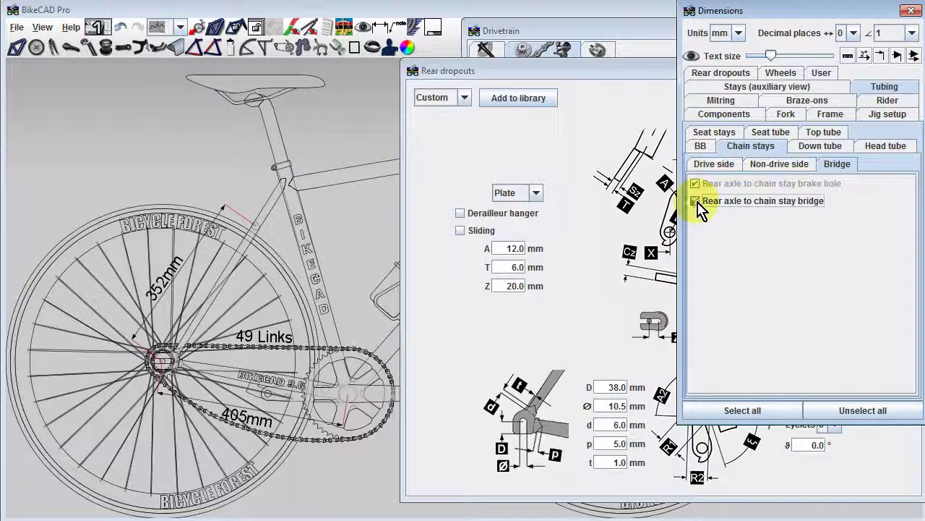
left_click(909, 10)
Try a rear dropout Z offset of 30 mm and reset Z to 0 mm.
left_click(497, 286)
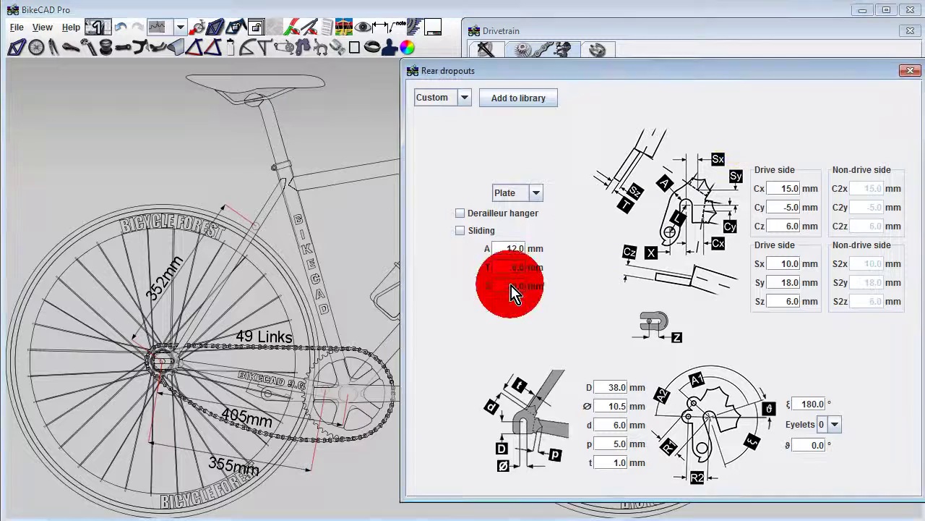
key("Delete")
type("3")
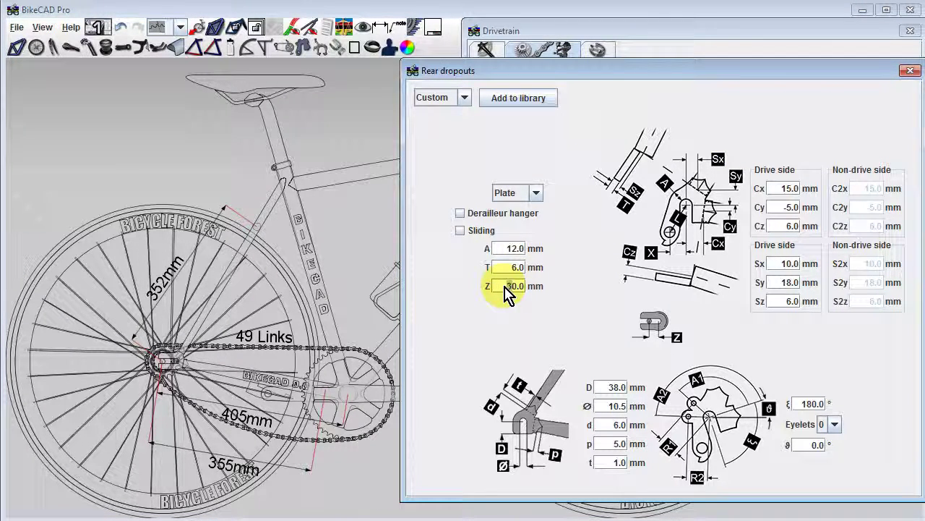
key("BackSpace")
type("2")
key("BackSpace")
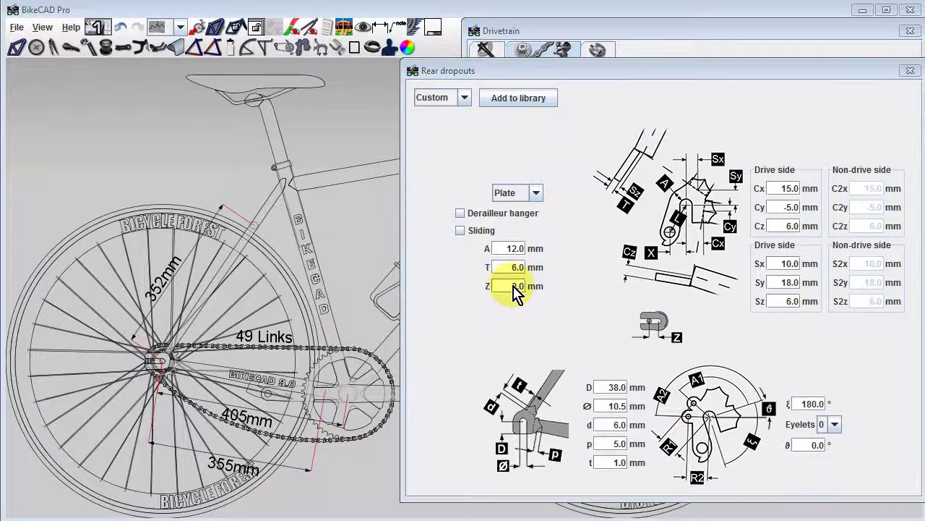
Restore the full-colour rendering of the bike and lock the frame geometry.
left_click(180, 28)
left_click(167, 81)
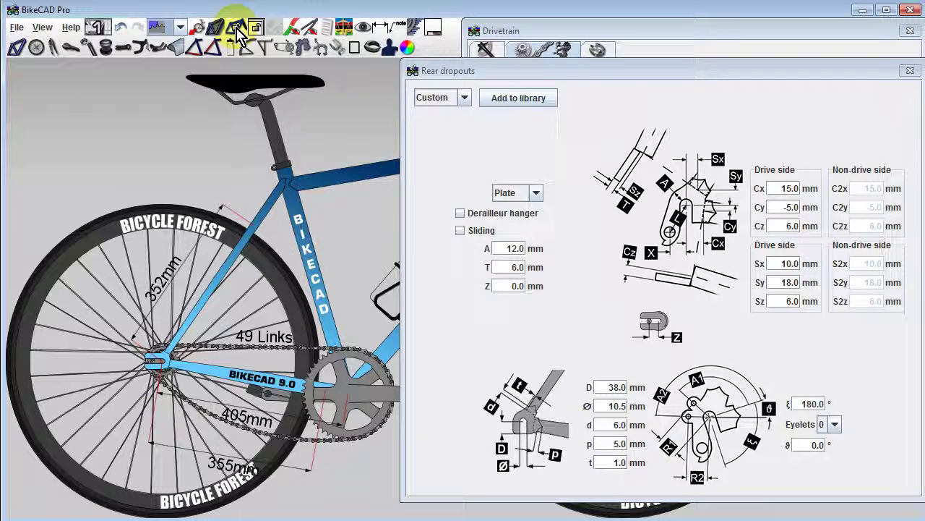
left_click(238, 35)
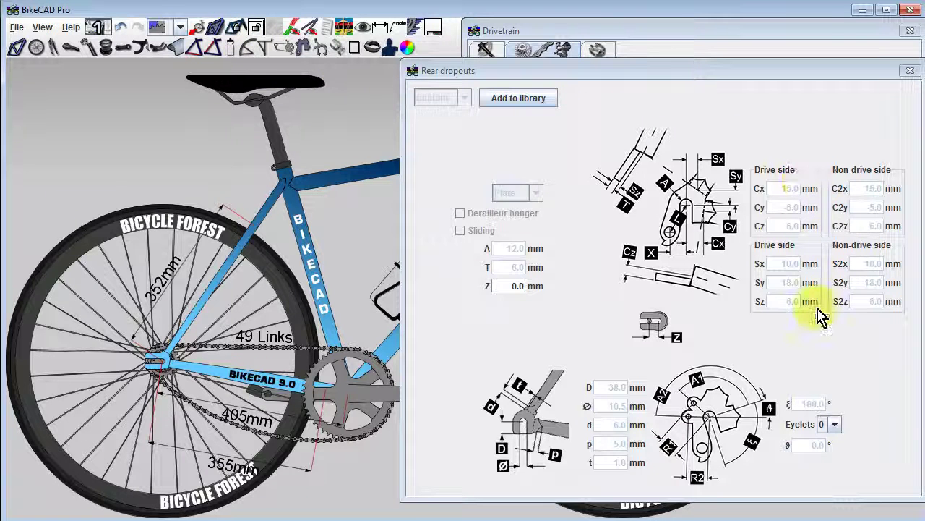
Set the rear dropout Z offset to 30 mm with the frame geometry locked.
left_click(510, 288)
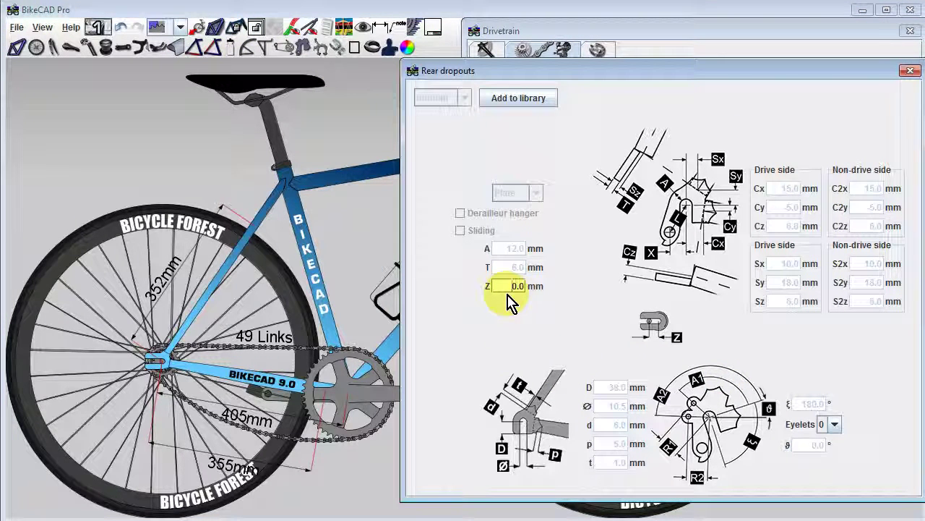
type("3")
key("Return")
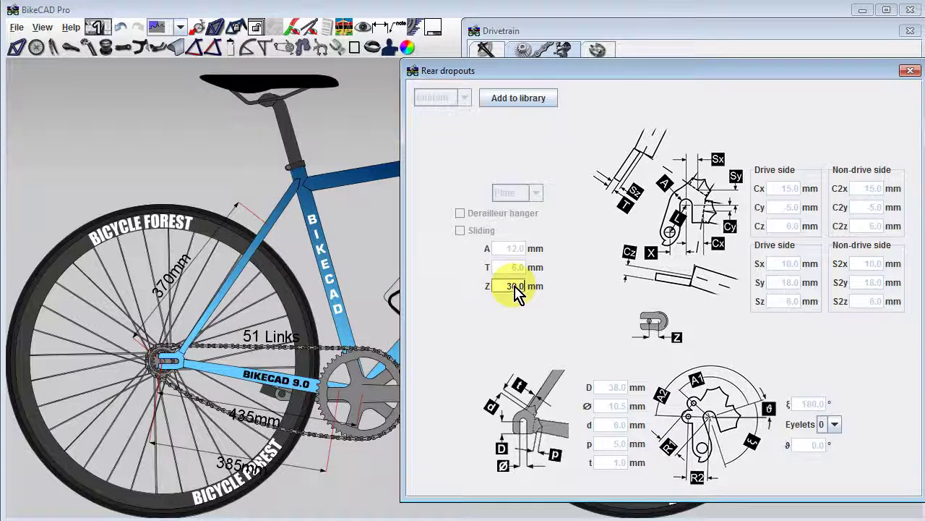
Reset the rear dropout Z offset to 0 mm and raise it in 1 mm increments up to 24 mm, keeping the frame geometry locked.
left_click(514, 289)
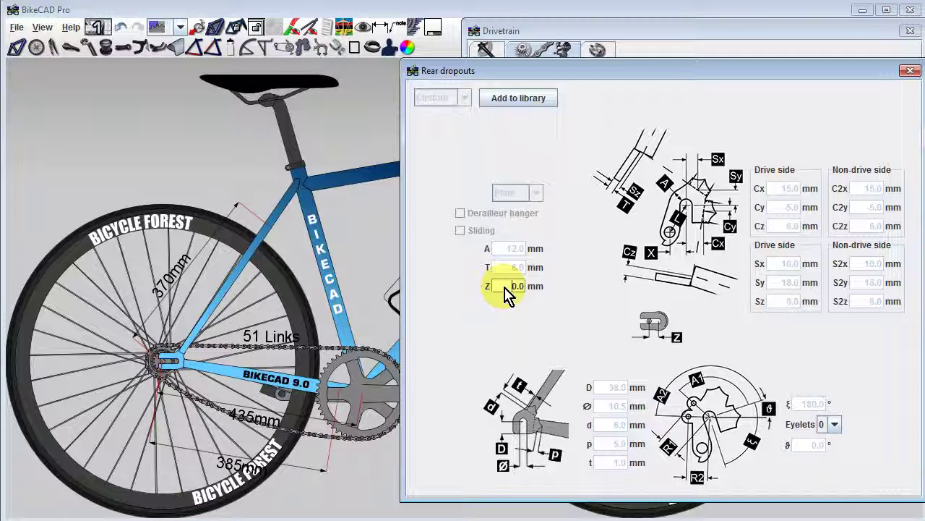
key("Return")
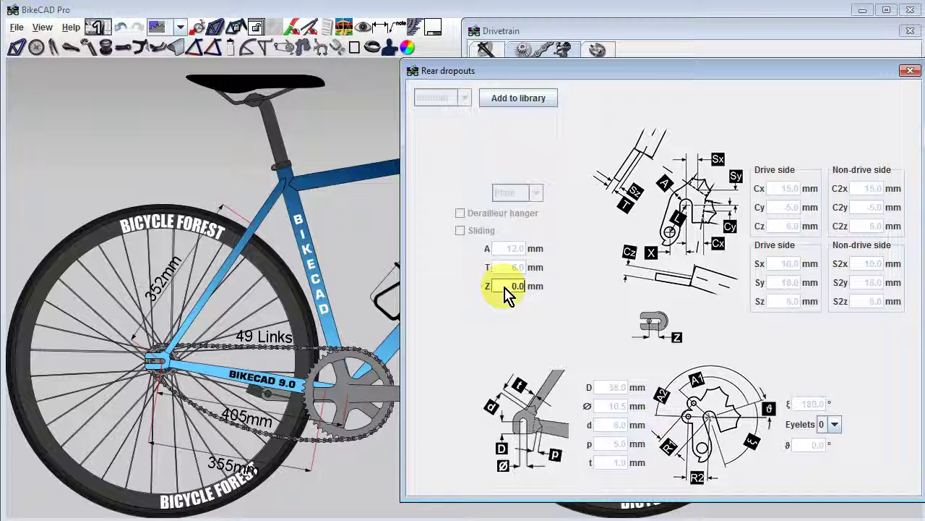
scroll(513, 289, "up", 12)
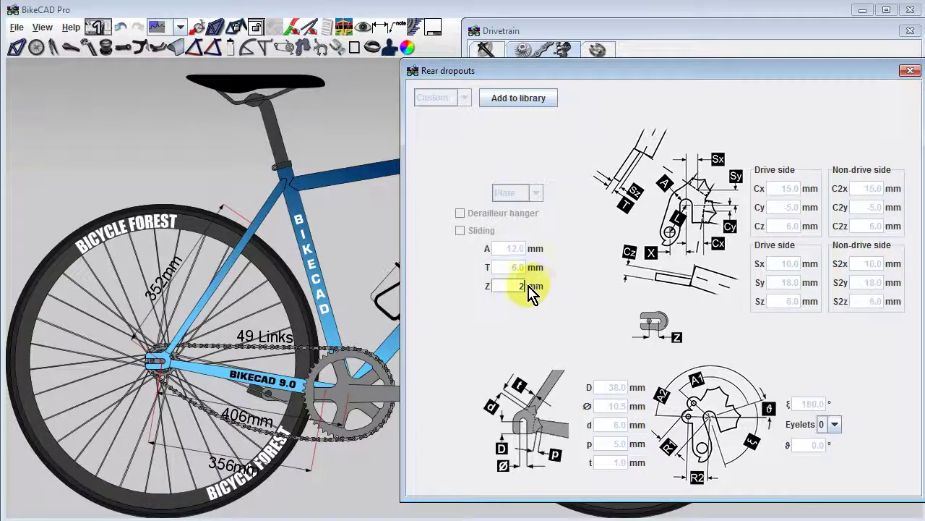
key("Return")
type("3")
key("Return")
type("4")
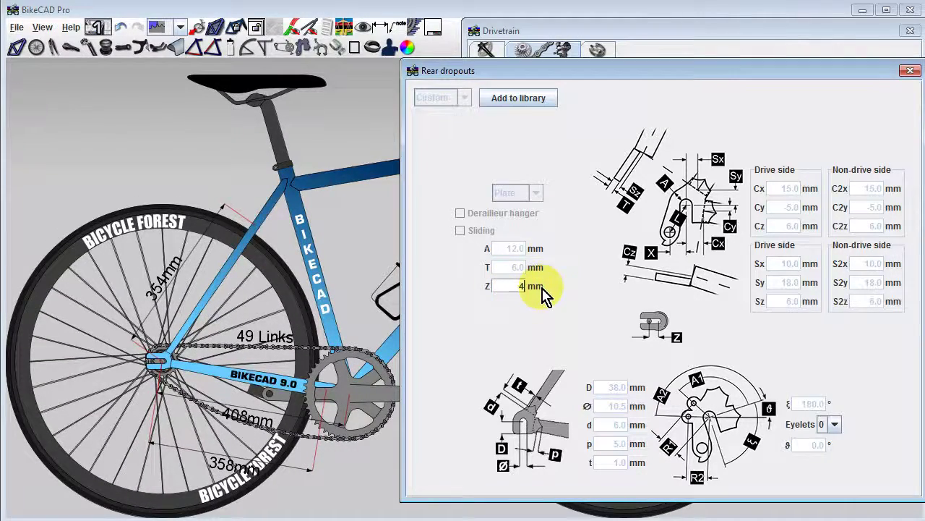
key("Return")
type("5")
key("Return")
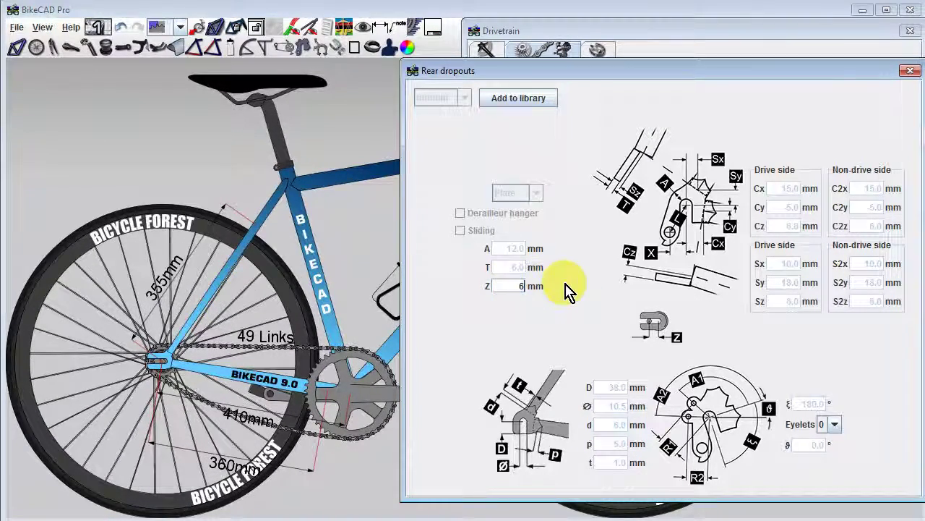
type("6")
key("Return")
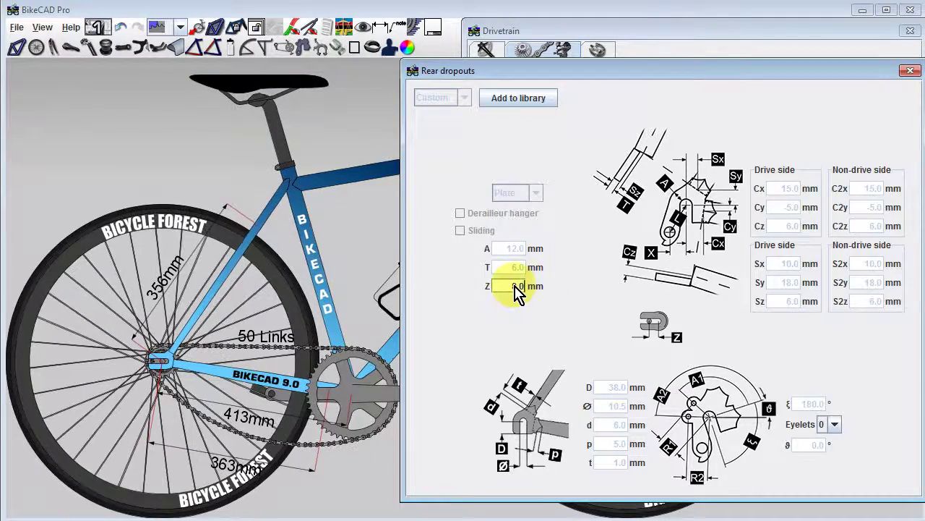
type("7")
key("Return")
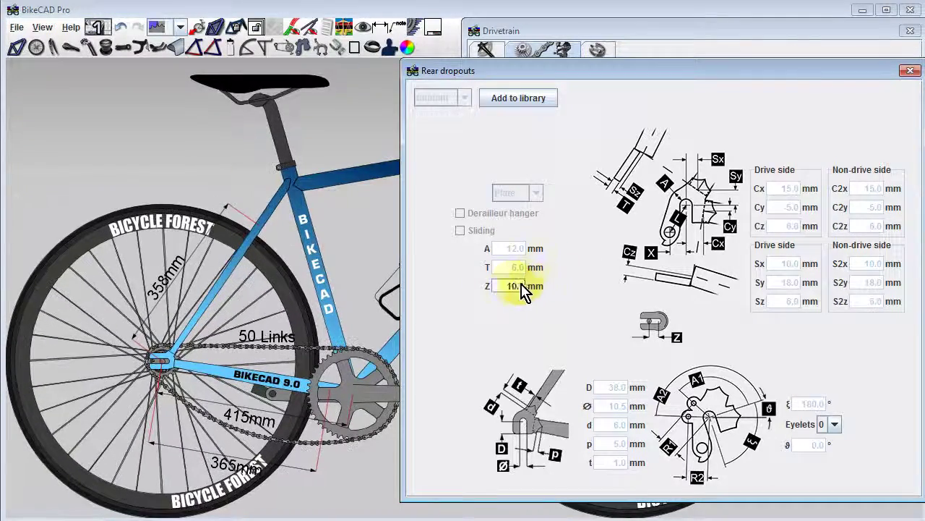
type("11")
key("Return")
type("12")
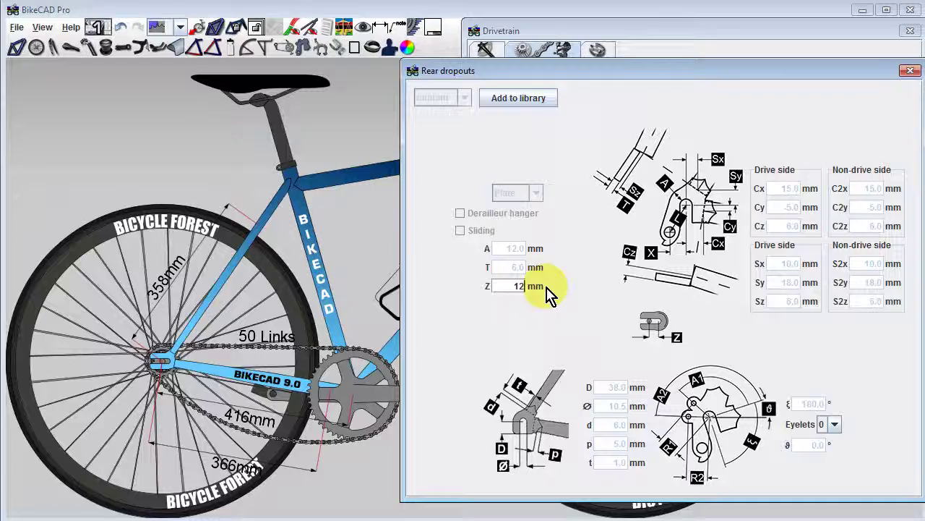
key("Return")
type("13")
key("Return")
type("14")
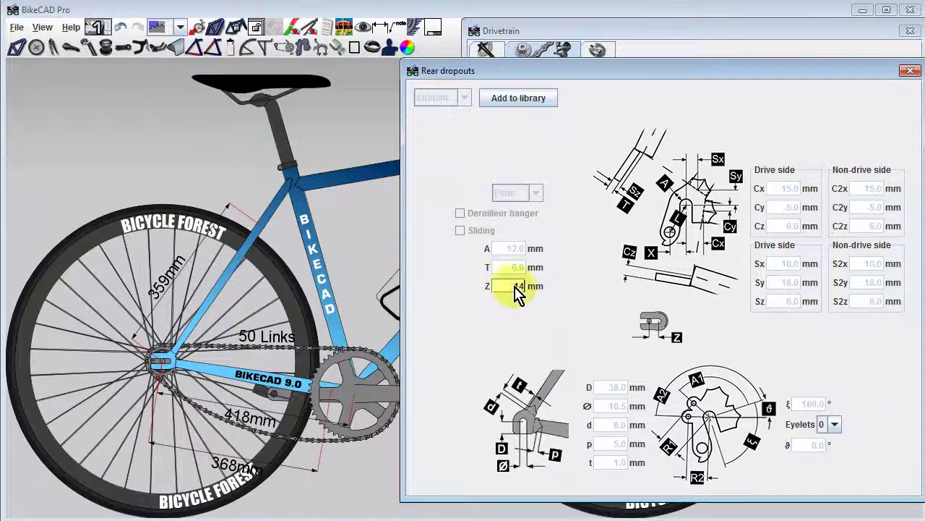
key("Return")
type("15")
key("Return")
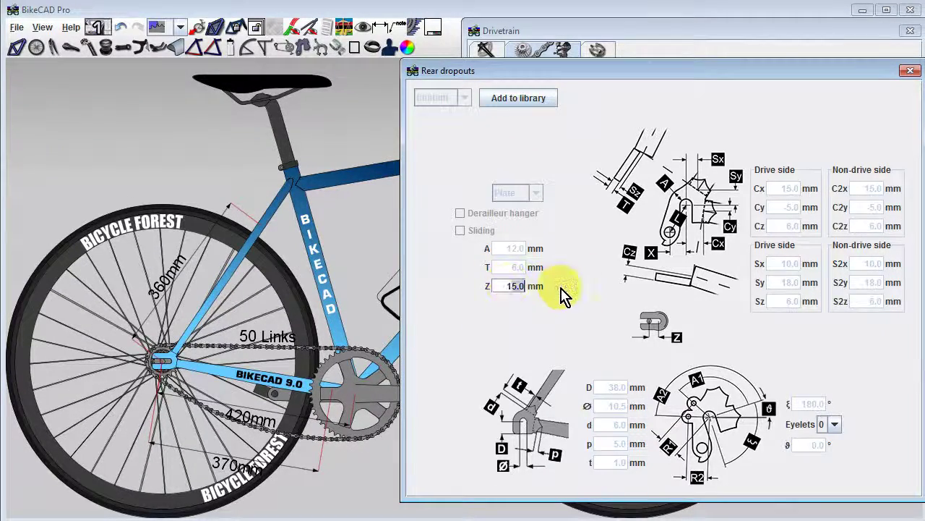
type("16")
key("Return")
type("17")
key("Return")
type("18")
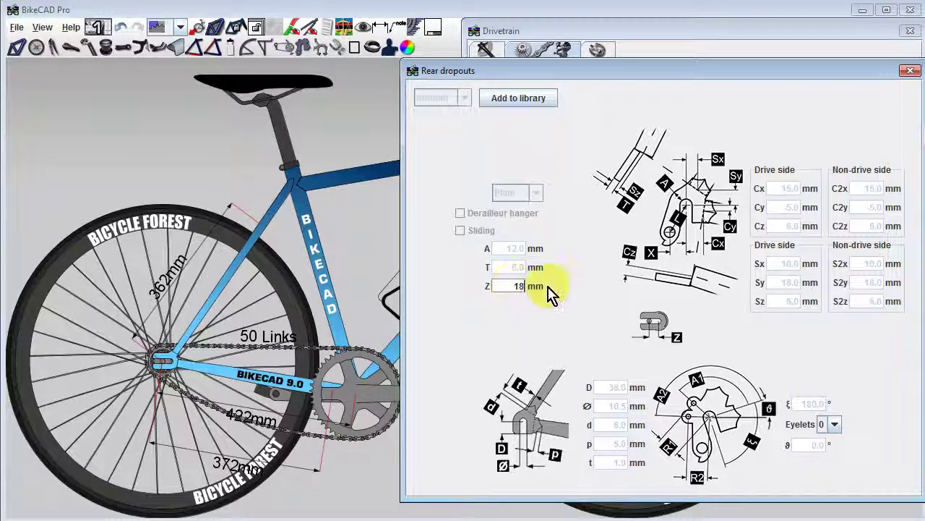
key("Return")
type("19")
key("Return")
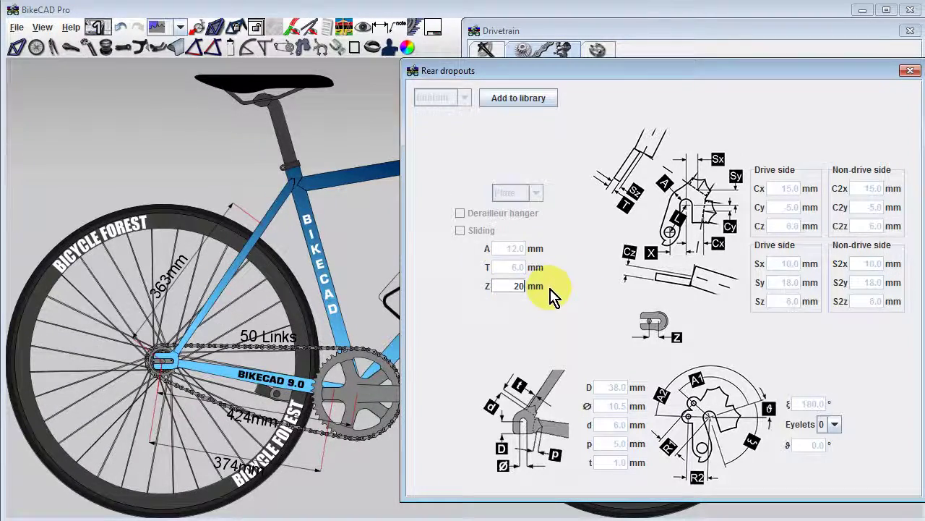
type("20")
key("Return")
type("21")
key("Return")
type("2")
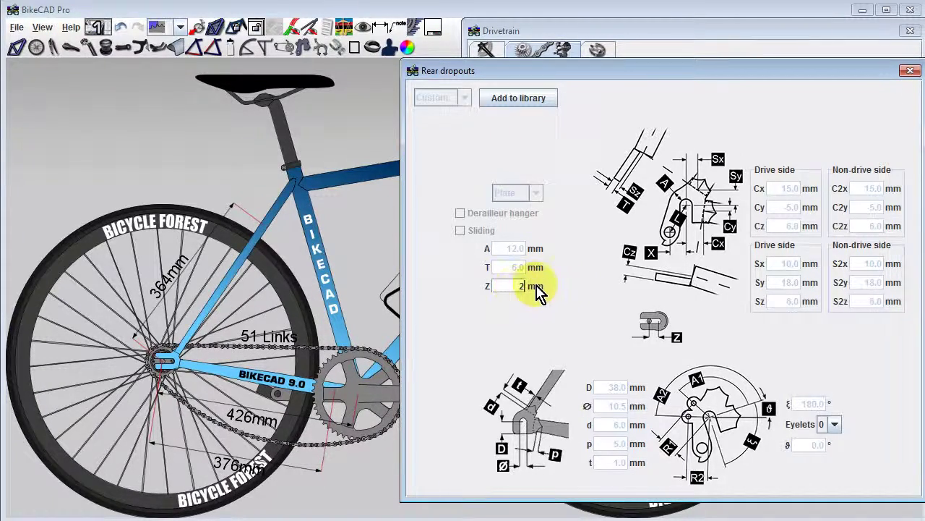
type("2")
key("Return")
type("23")
key("Return")
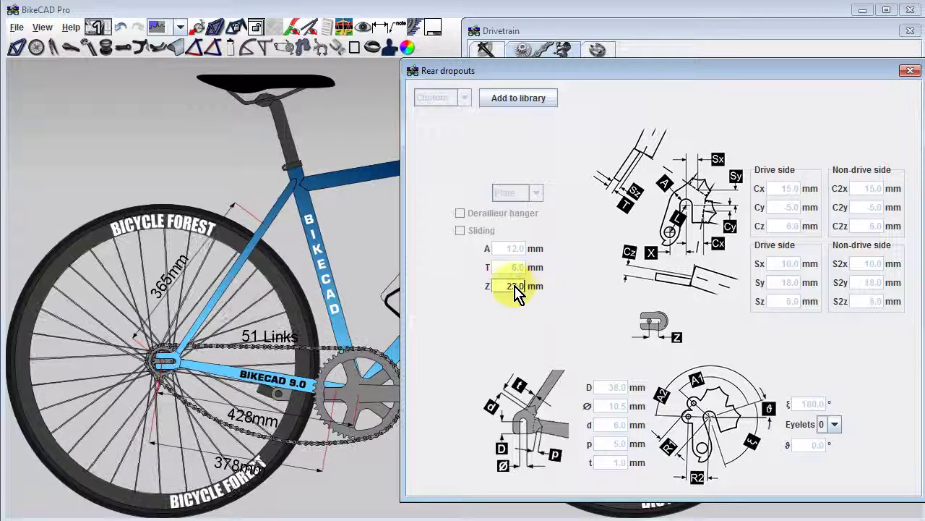
type("24")
key("Return")
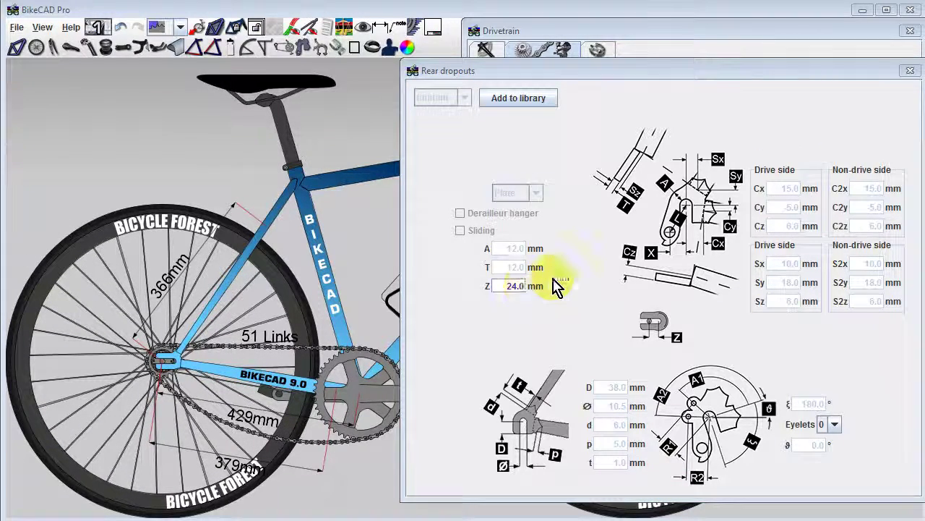
left_click(910, 71)
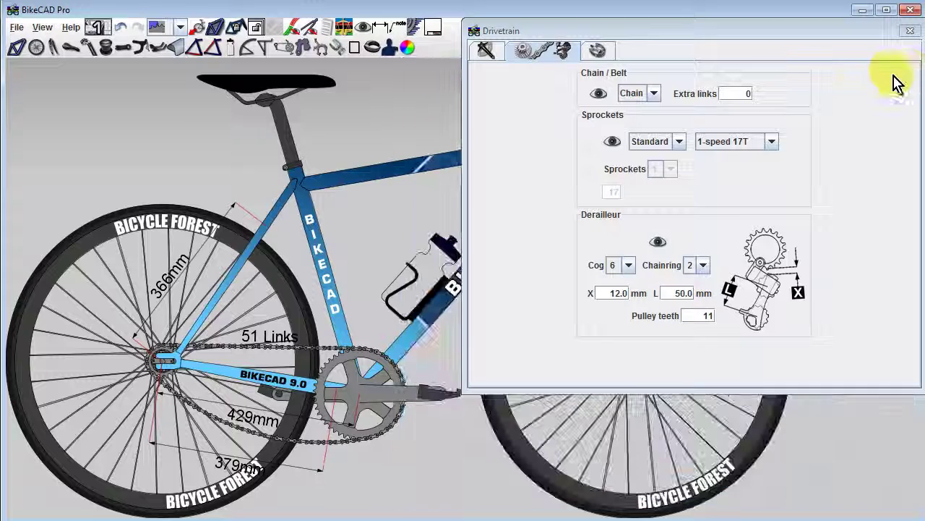
Change the drivetrain from chain to belt and close the drivetrain settings.
left_click(655, 93)
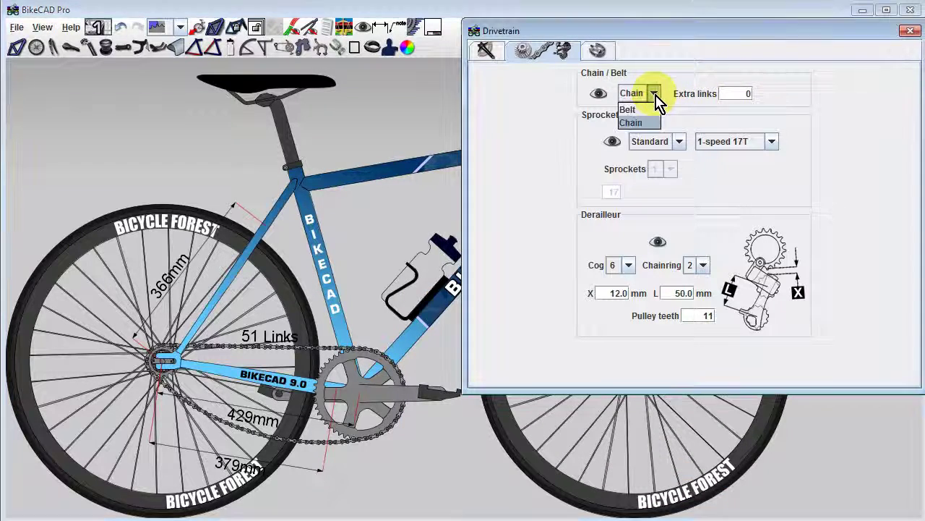
left_click(641, 110)
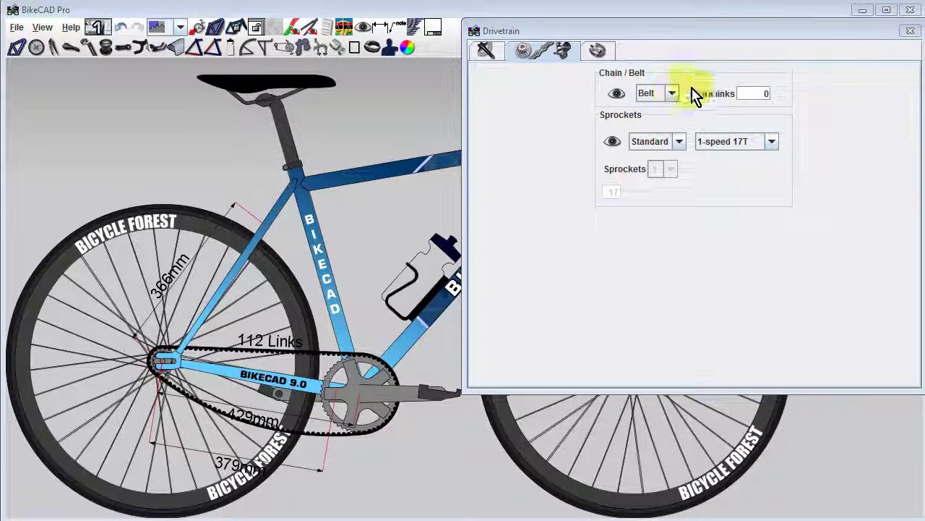
left_click(911, 31)
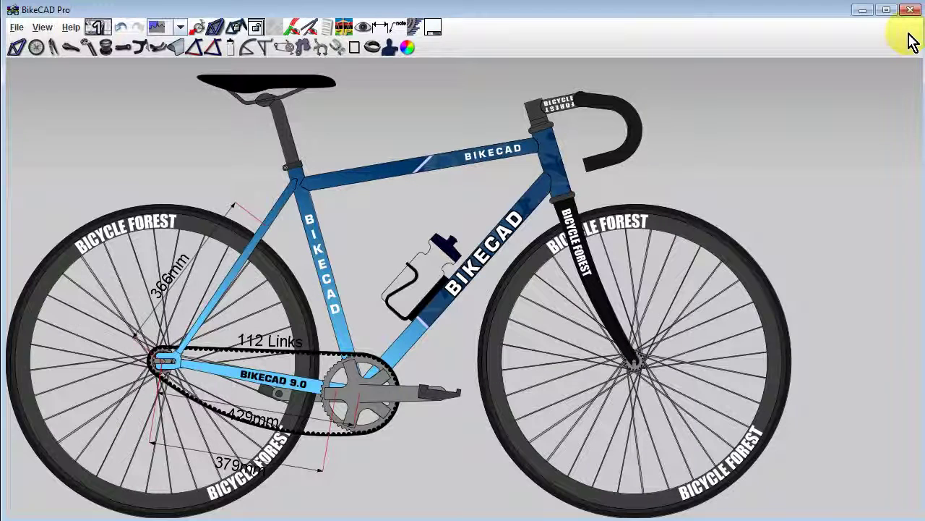